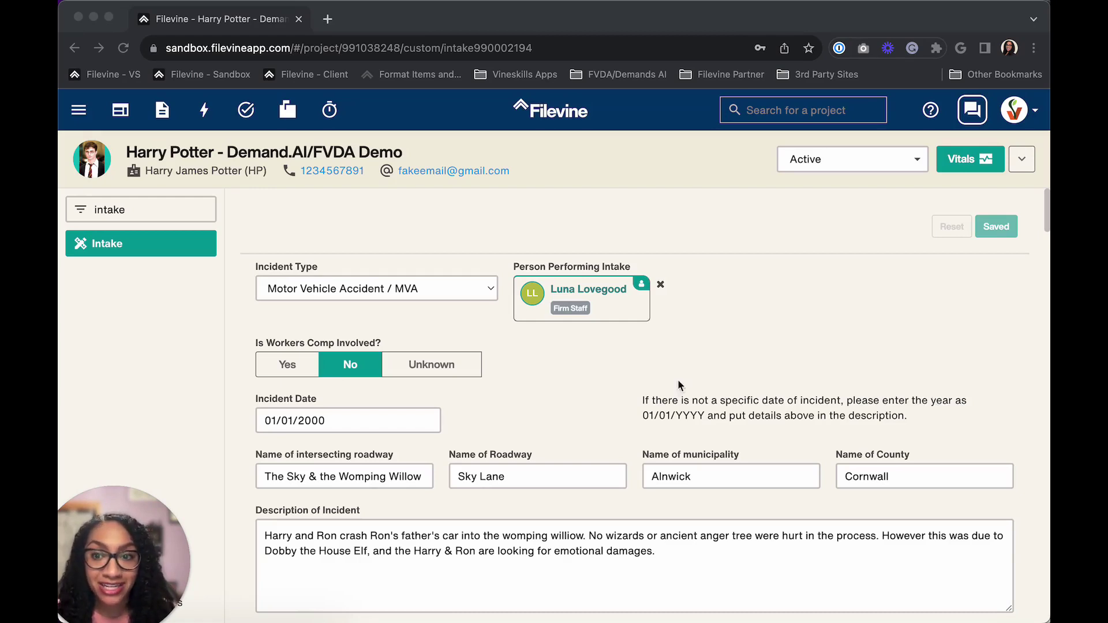
pyautogui.scroll(-12, 671, 311)
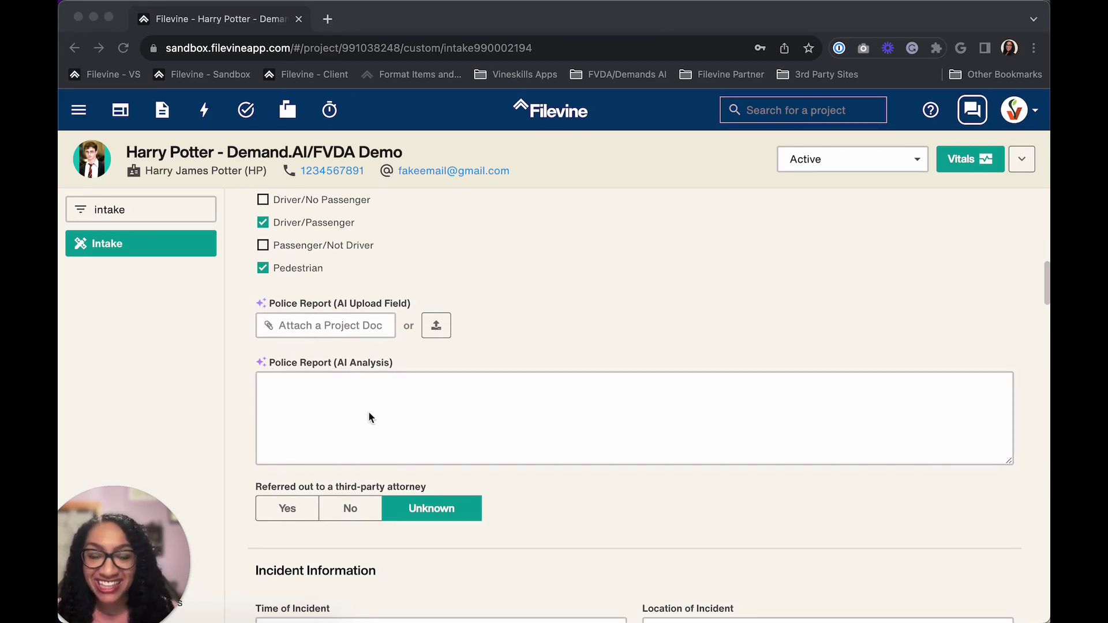
pyautogui.scroll(-1, 369, 415)
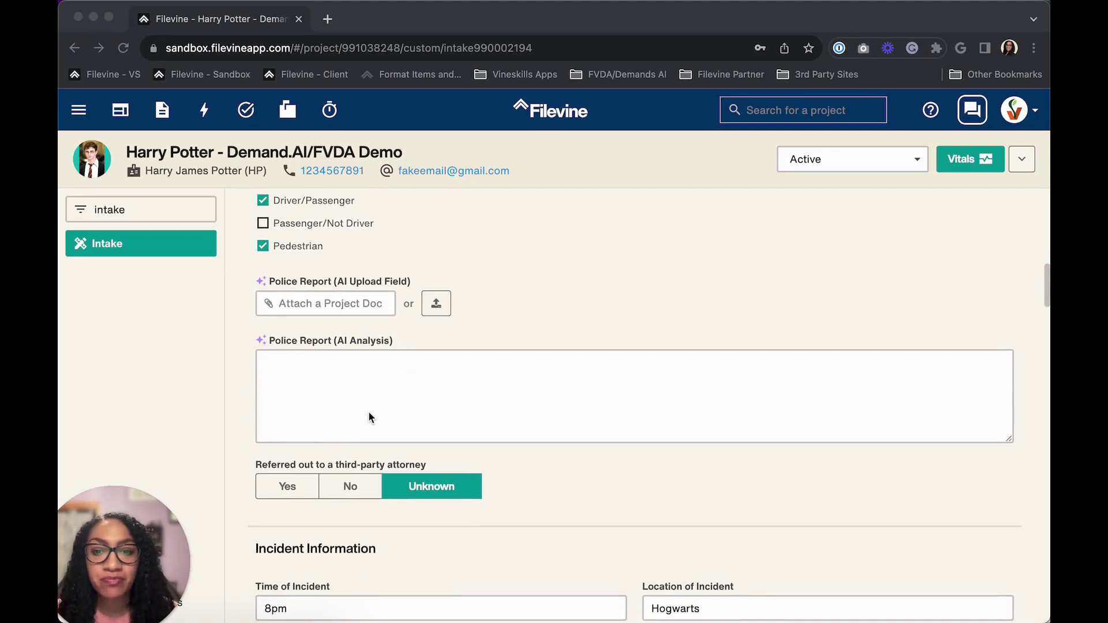
pyautogui.scroll(-2, 370, 415)
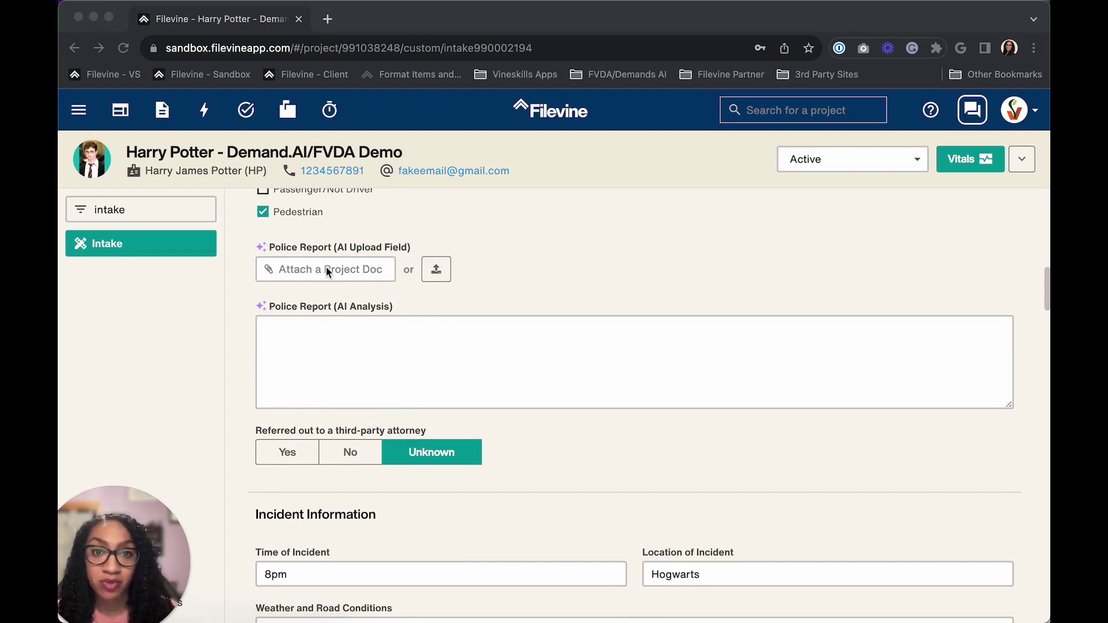
# - Attach the project document Harry Potter Police Report.pdf to the Police Report AI upload field
pyautogui.click(312, 271)
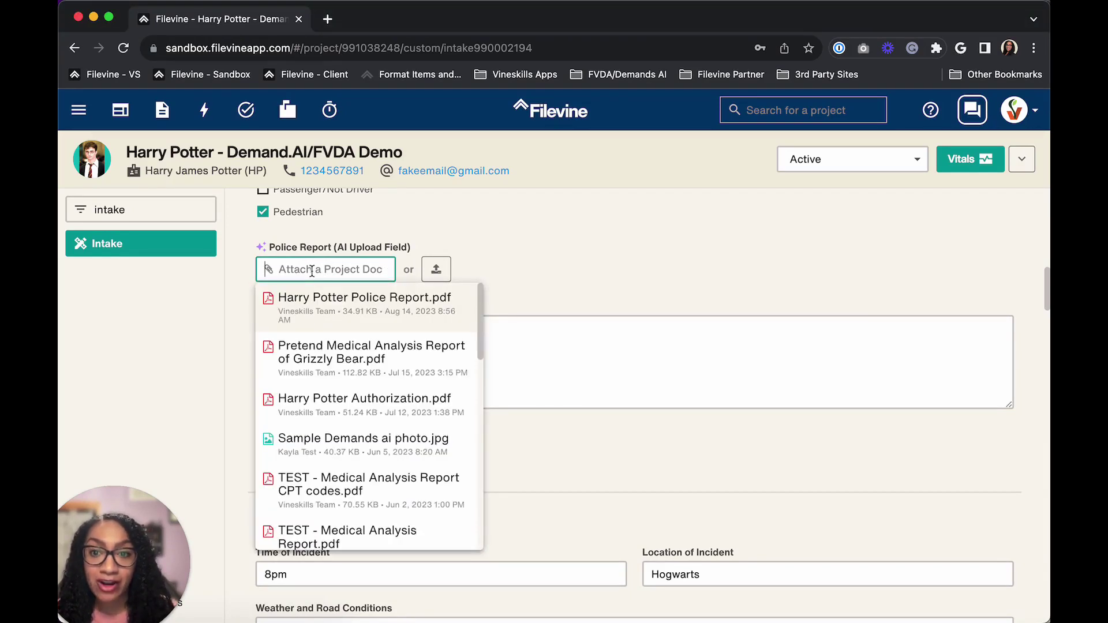
pyautogui.click(397, 314)
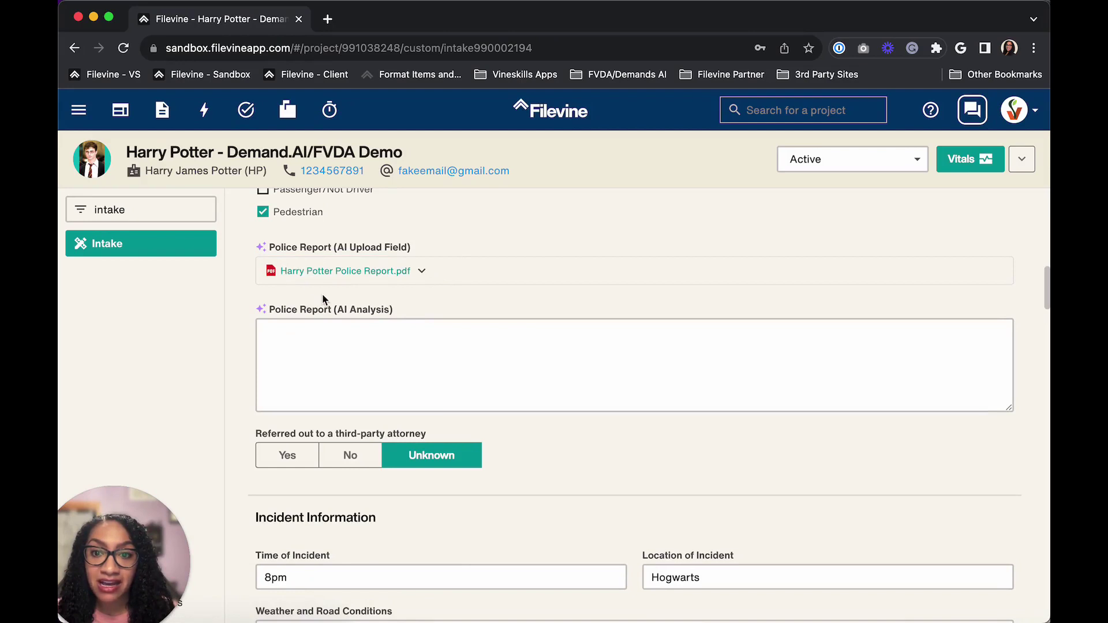
pyautogui.click(349, 344)
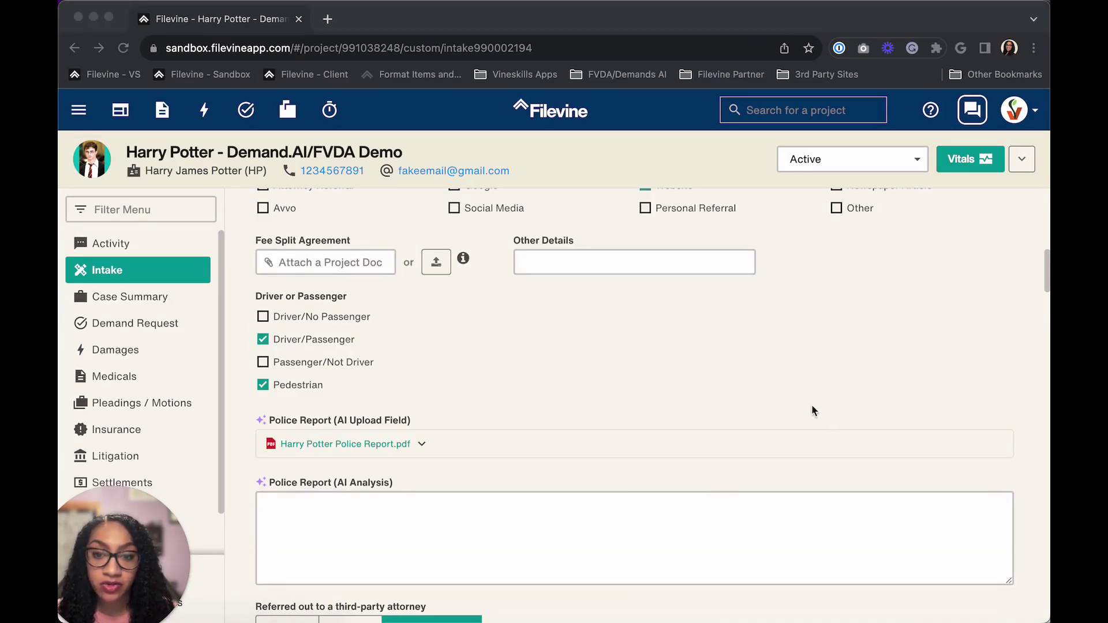
# - Save the intake form and wait for the police report's AI analysis text to generate
pyautogui.scroll(10, 890, 388)
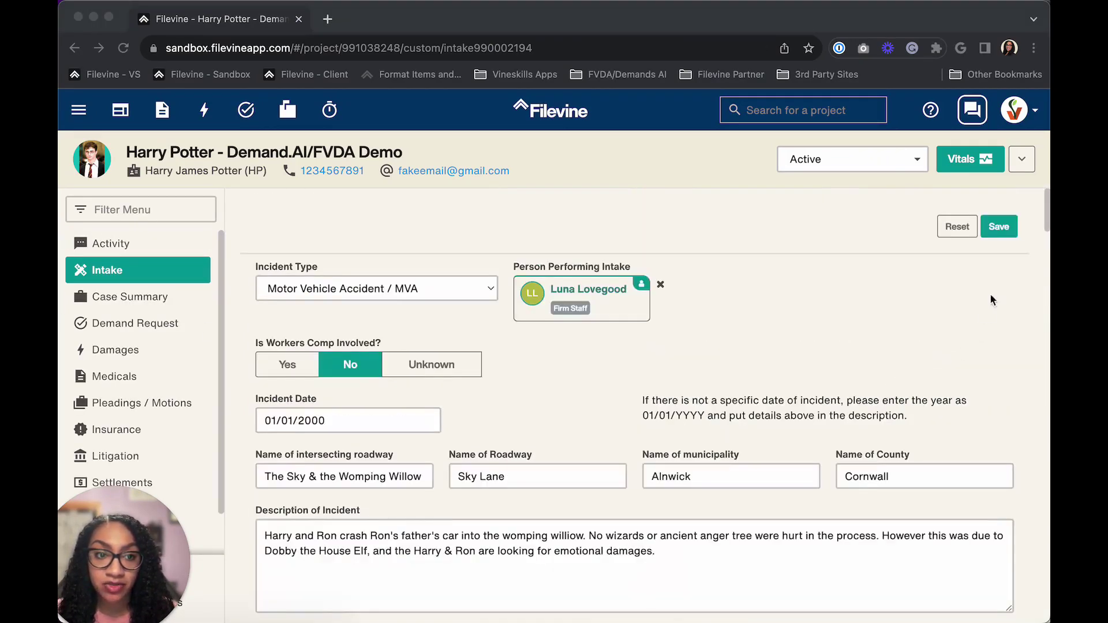
pyautogui.click(1004, 228)
pyautogui.click(1005, 227)
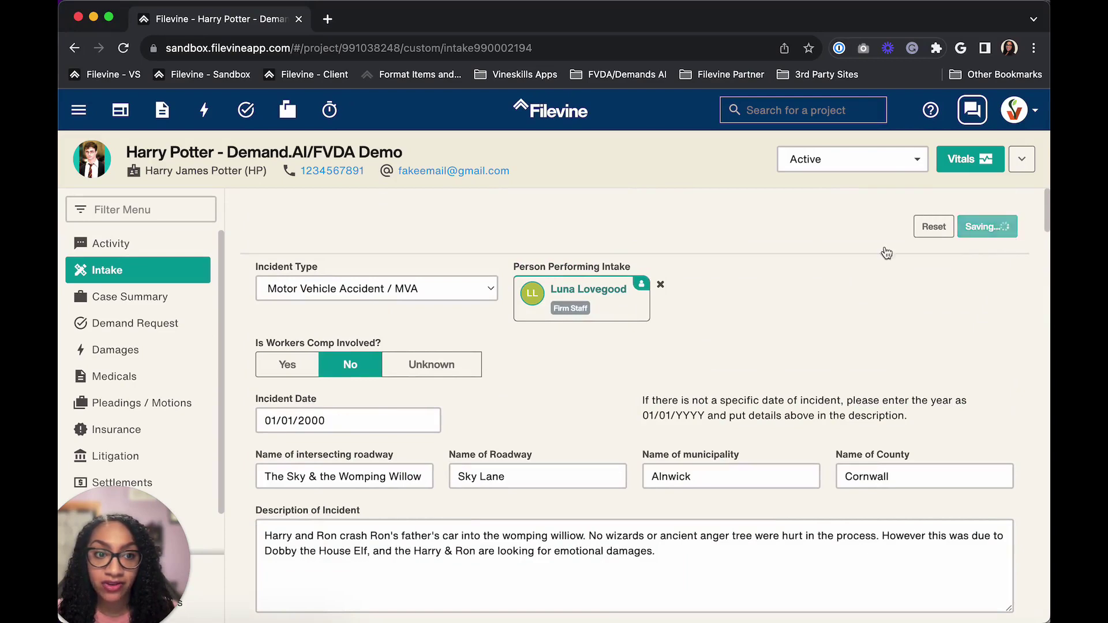
pyautogui.scroll(-10, 624, 366)
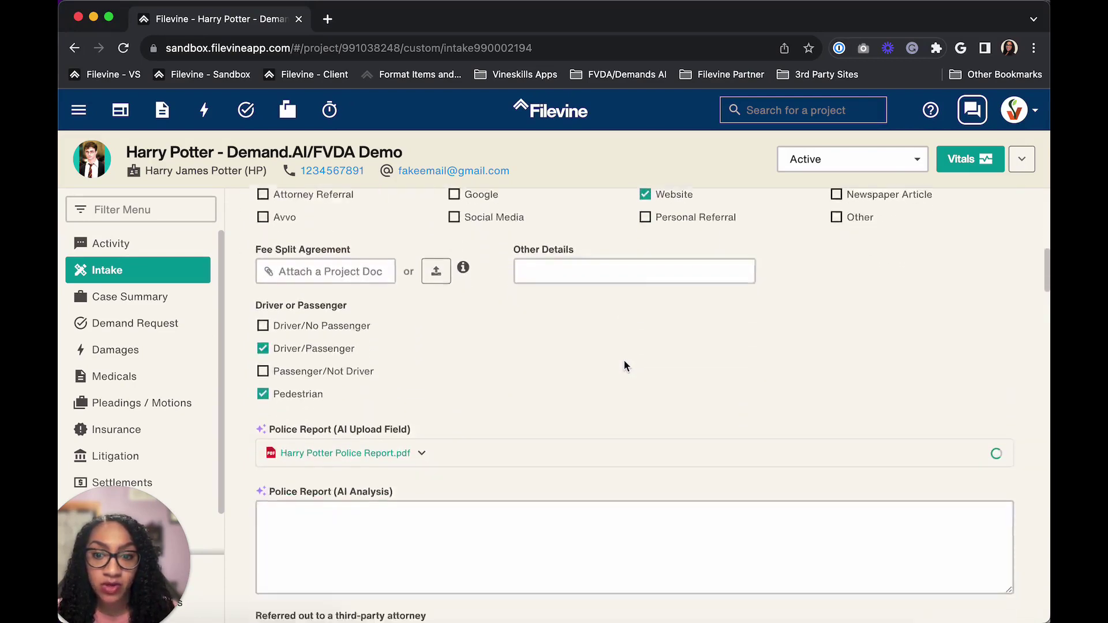
pyautogui.scroll(-3, 625, 366)
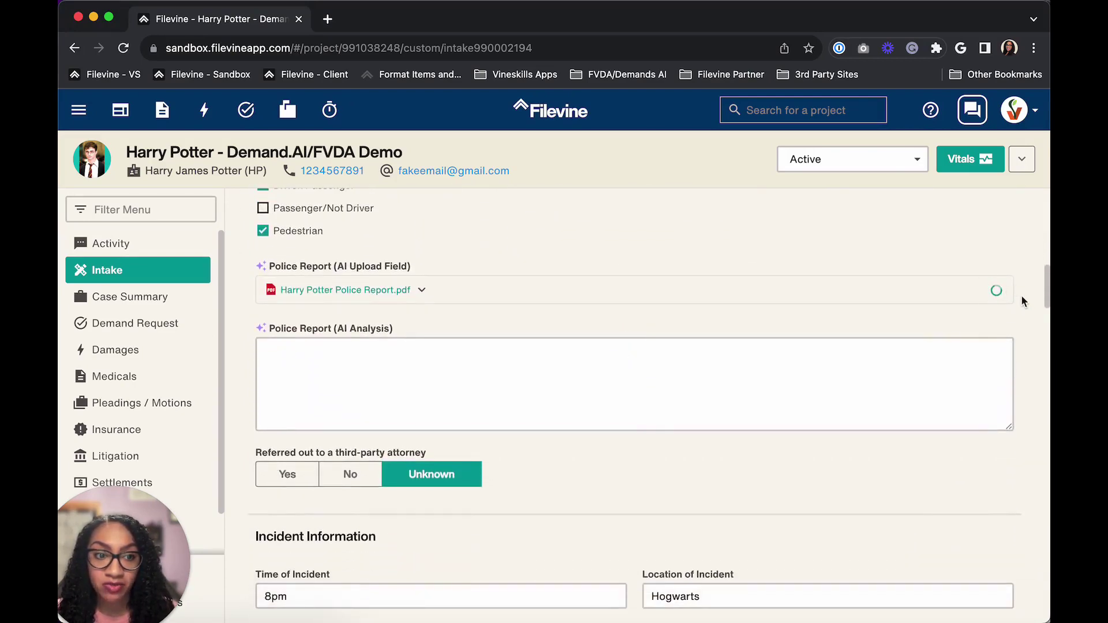
pyautogui.moveTo(998, 292)
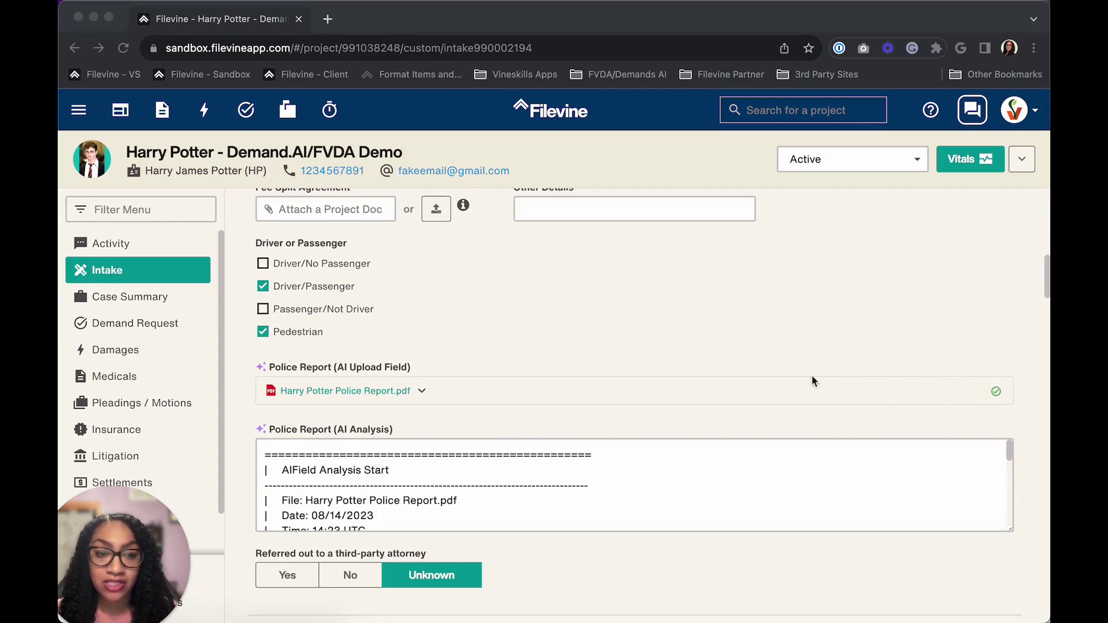
# - Scroll through the Police Report AI Analysis text until 'AIField Analysis End' appears
pyautogui.scroll(-4, 803, 383)
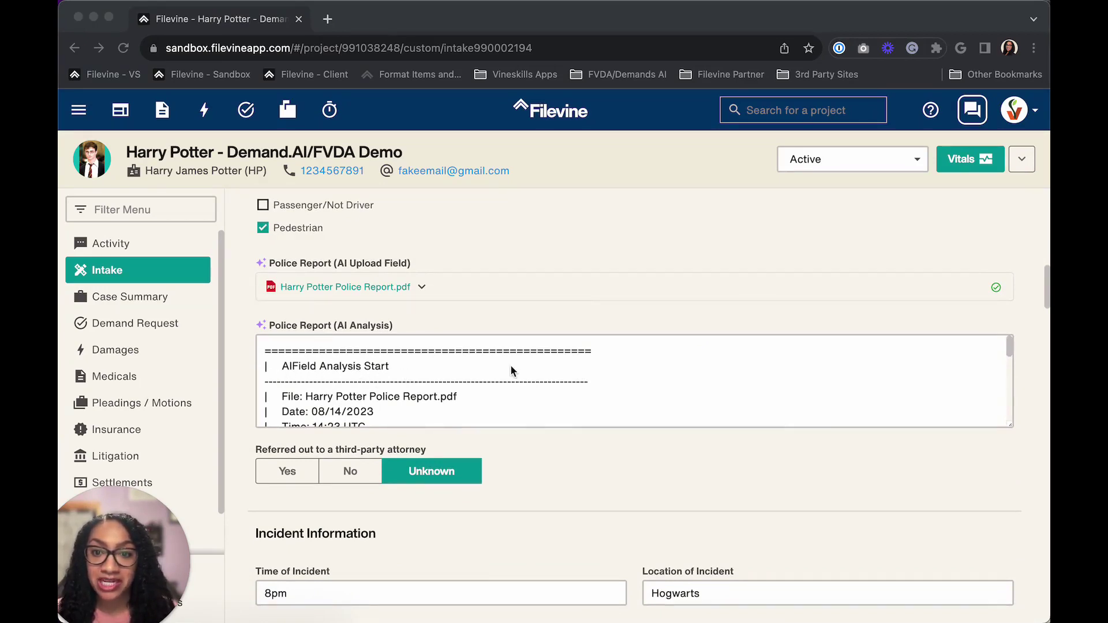
pyautogui.scroll(-2, 510, 371)
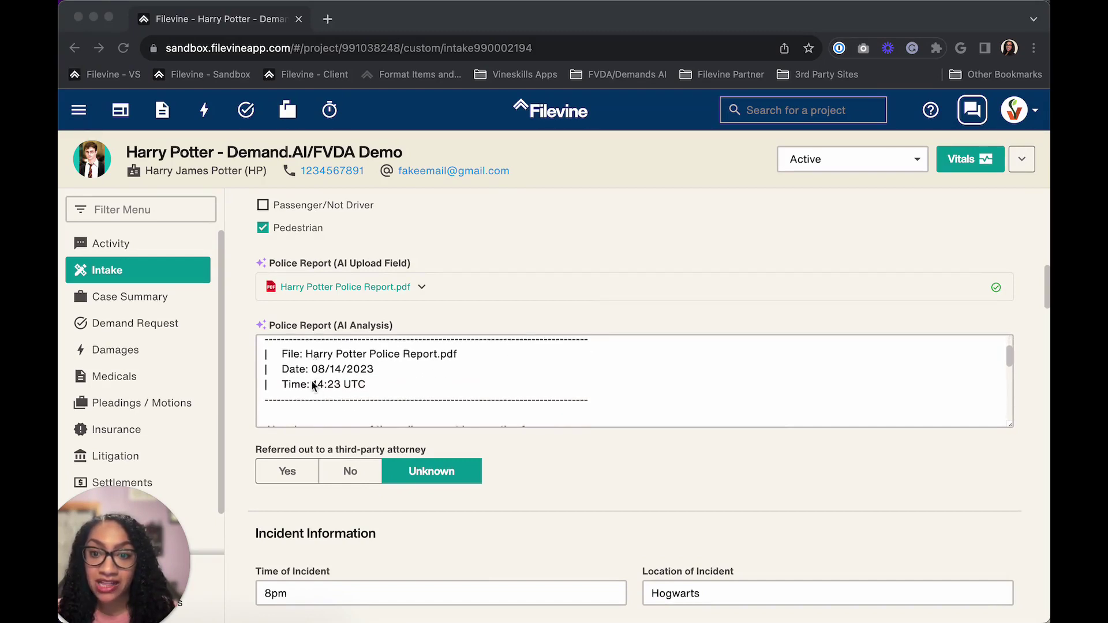
pyautogui.scroll(-3, 447, 390)
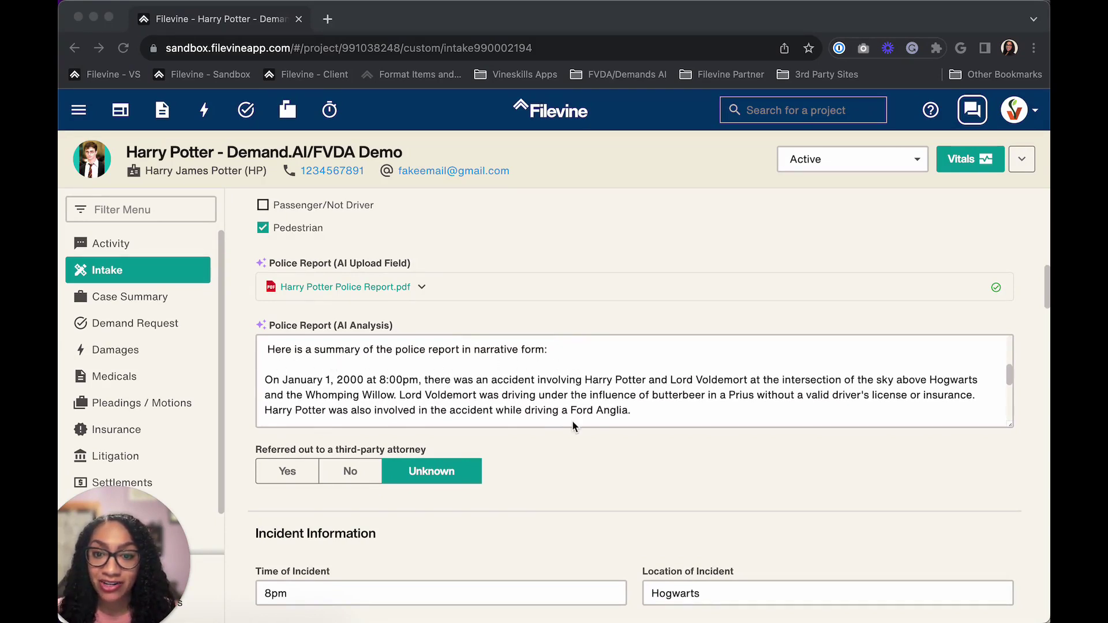
pyautogui.scroll(-1, 536, 407)
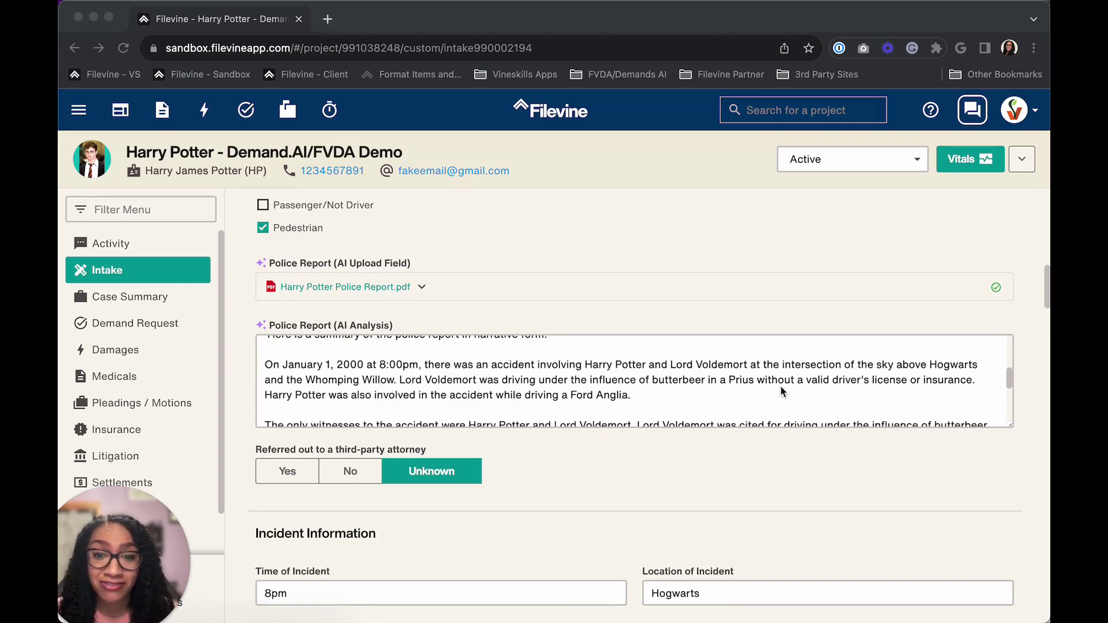
pyautogui.scroll(-1, 776, 387)
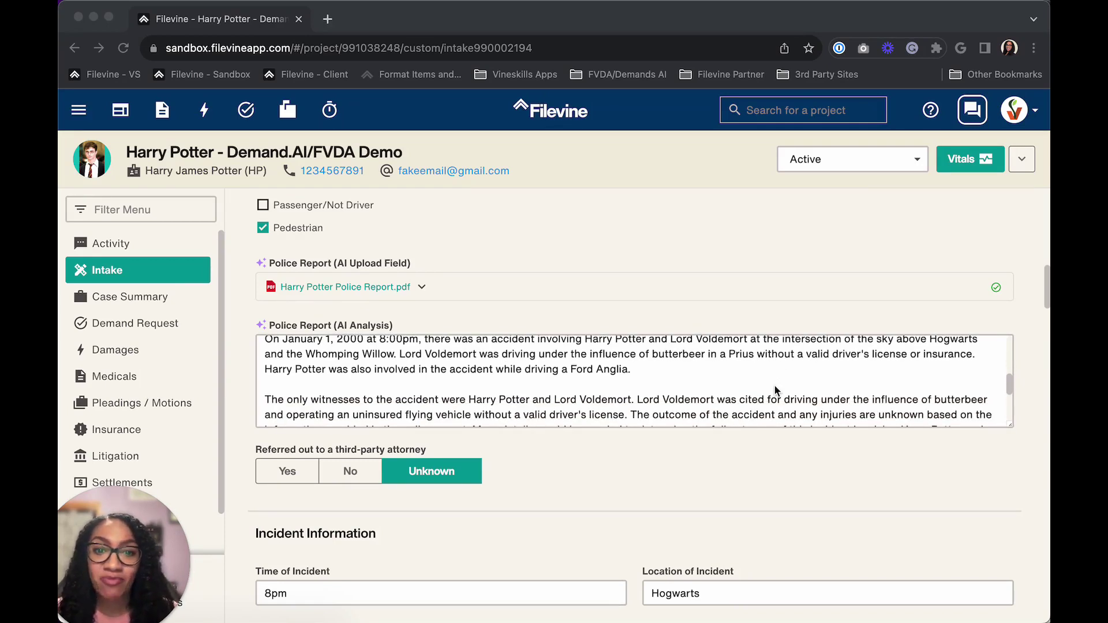
pyautogui.scroll(-1, 776, 390)
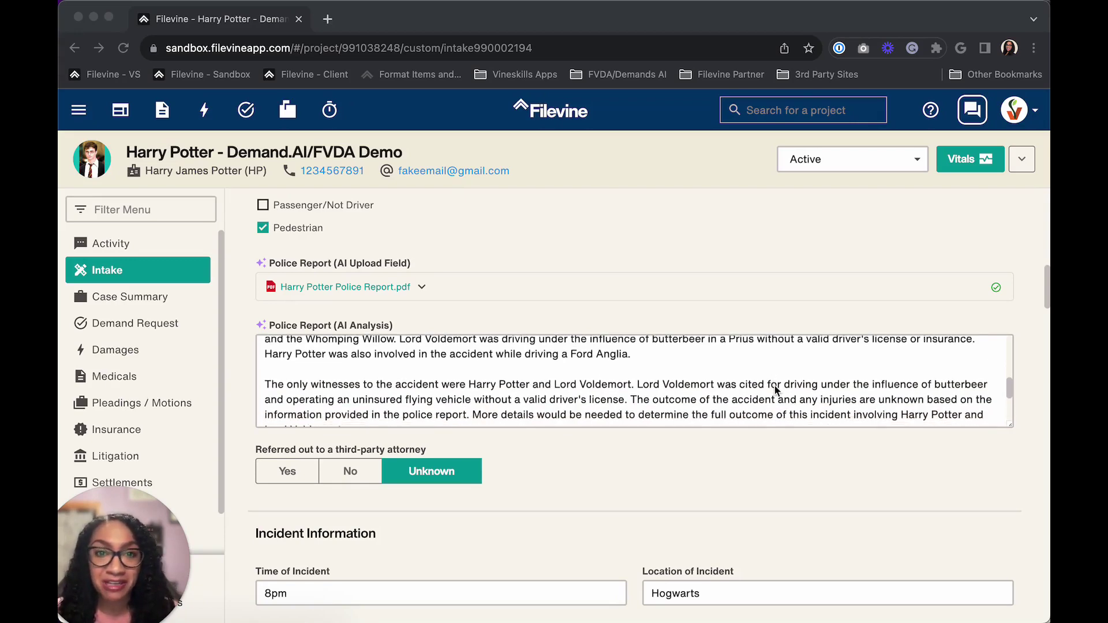
pyautogui.scroll(-2, 775, 390)
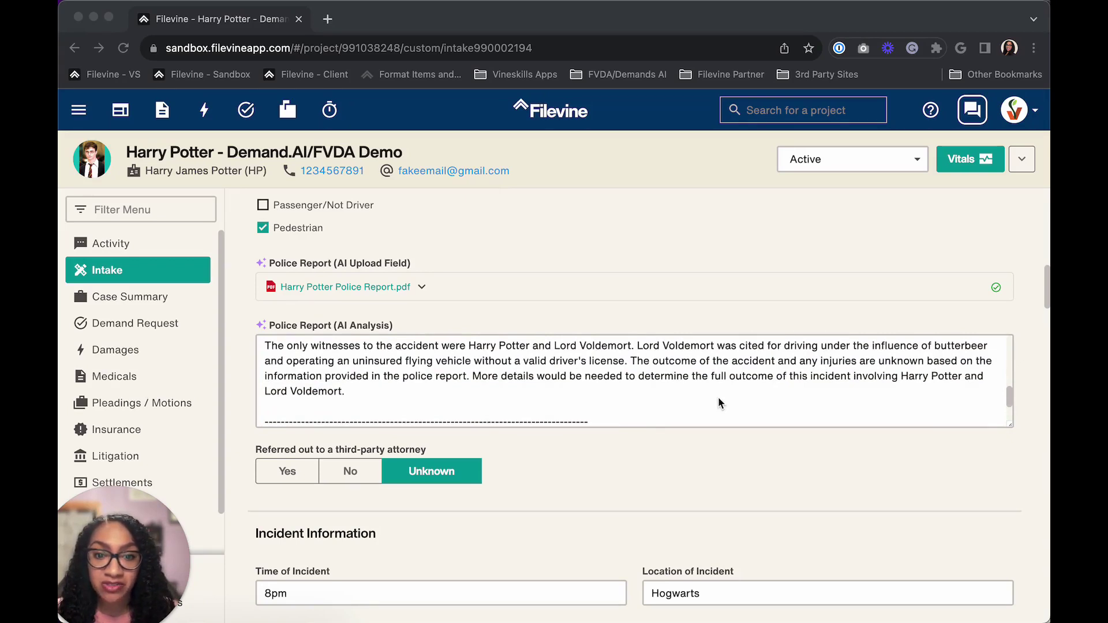
pyautogui.scroll(-5, 718, 398)
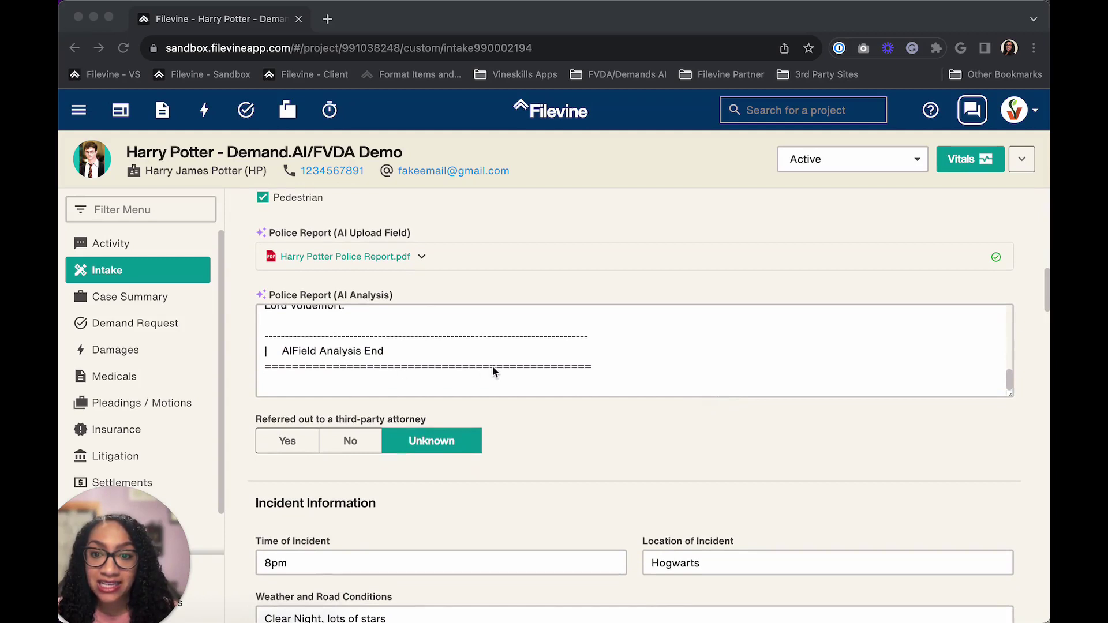
pyautogui.scroll(1, 493, 372)
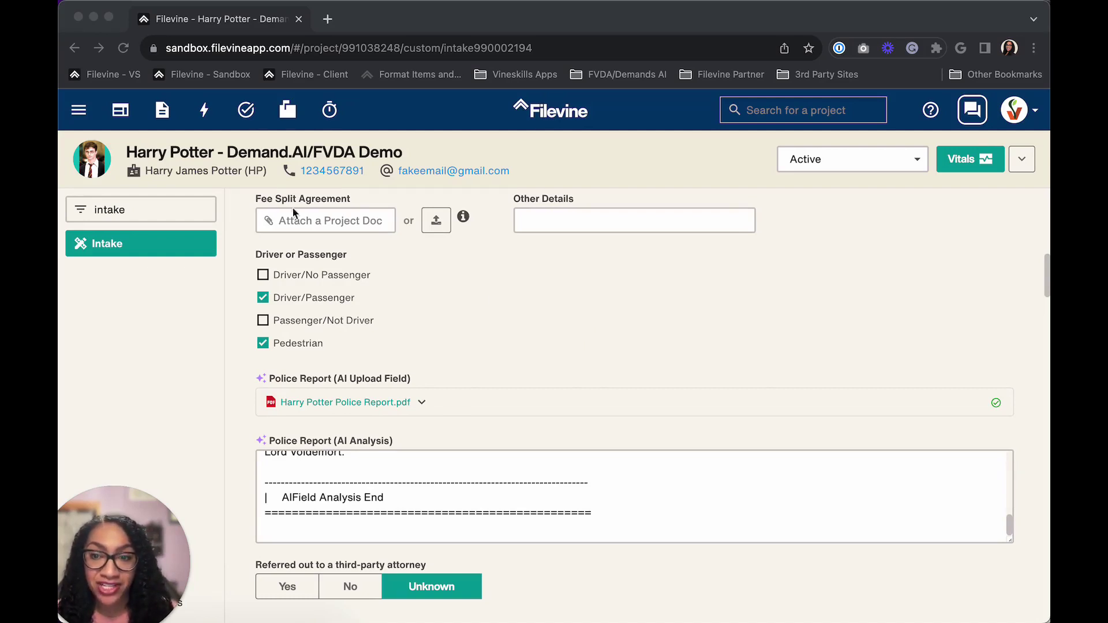
# - Filter the sidebar with 'Medi', open Medicals, and view the provider item's Medical Record Breakdown
pyautogui.doubleClick(155, 210)
pyautogui.write('m')
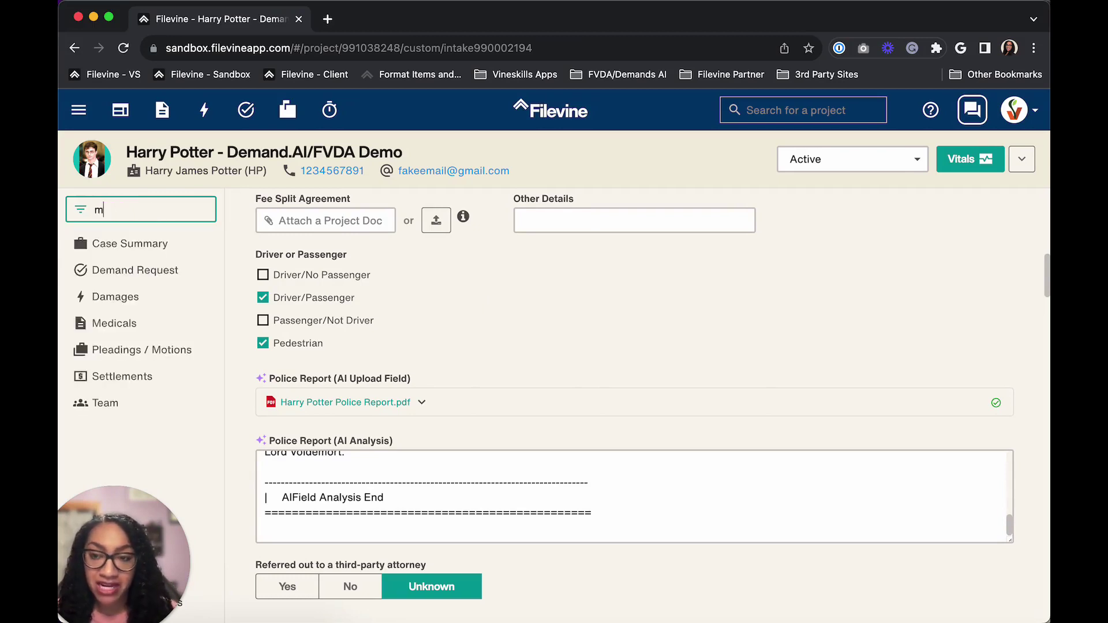
pyautogui.press('BackSpace')
pyautogui.write('Medi')
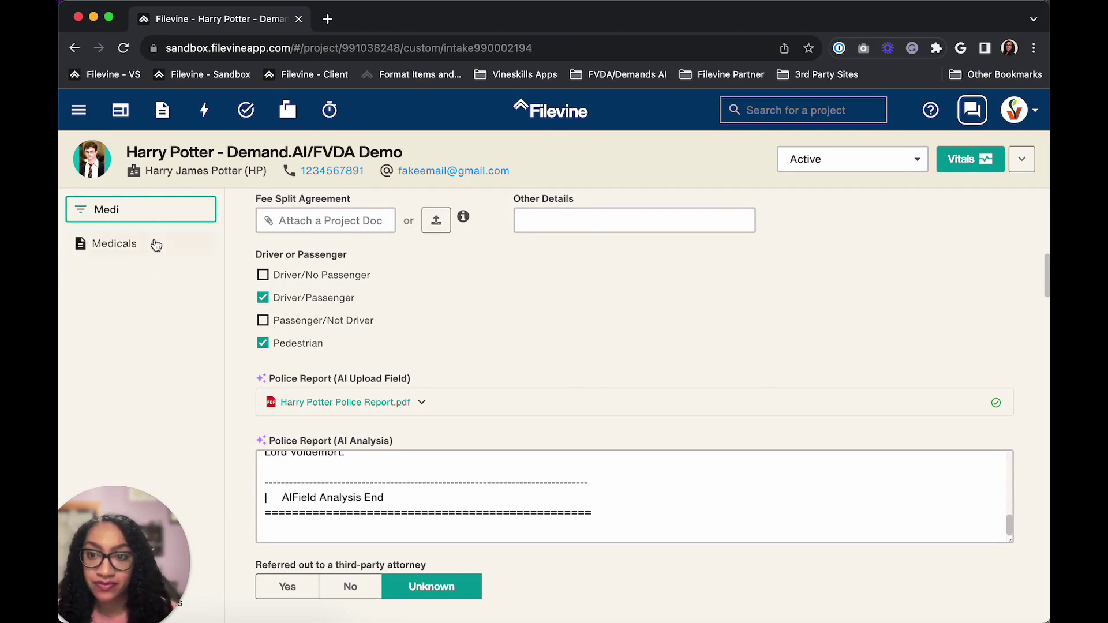
pyautogui.click(153, 242)
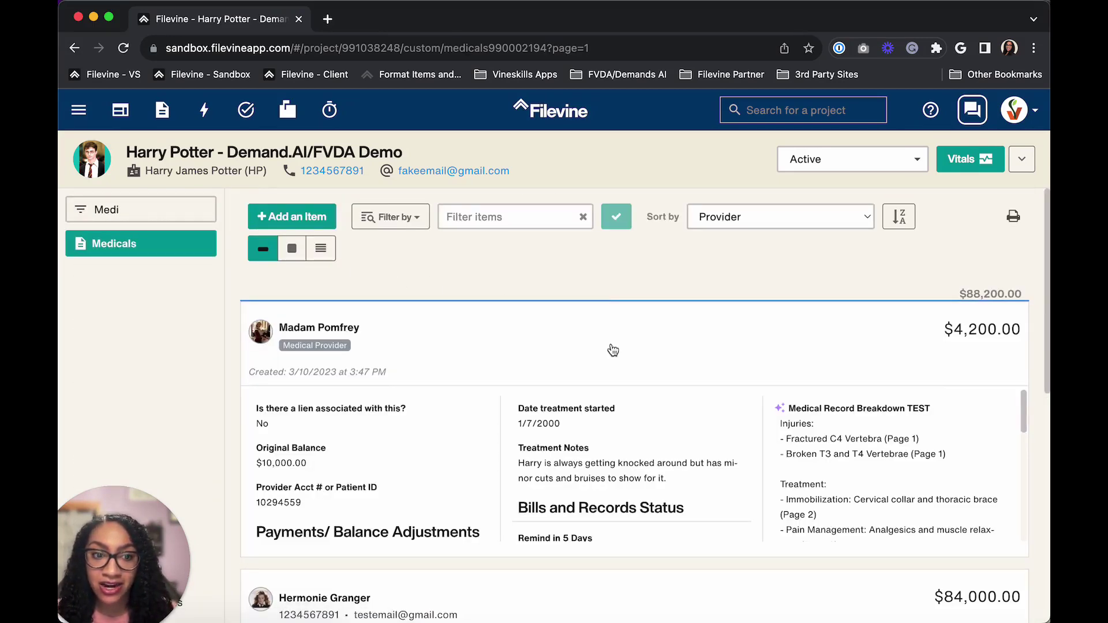
pyautogui.click(613, 350)
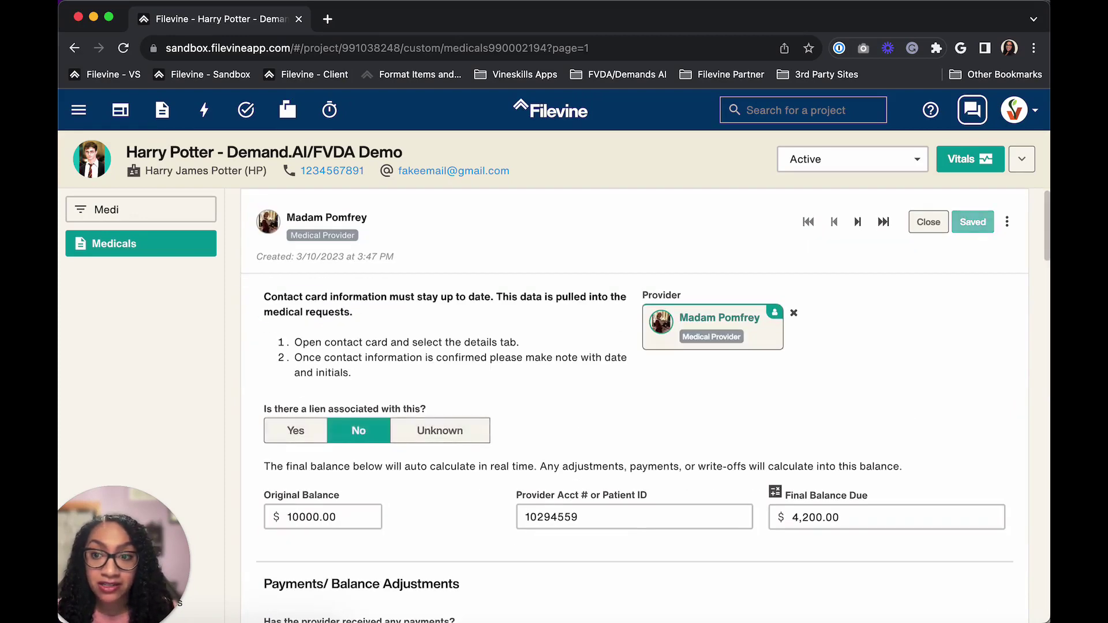
pyautogui.scroll(-15, 604, 265)
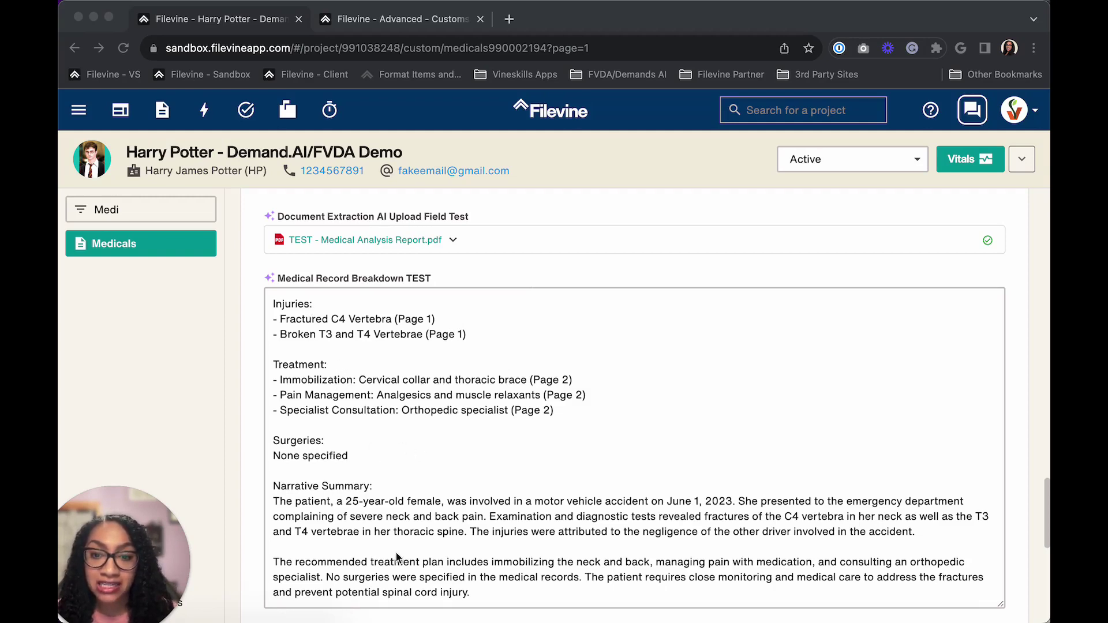
pyautogui.scroll(-2, 473, 520)
pyautogui.scroll(2, 473, 519)
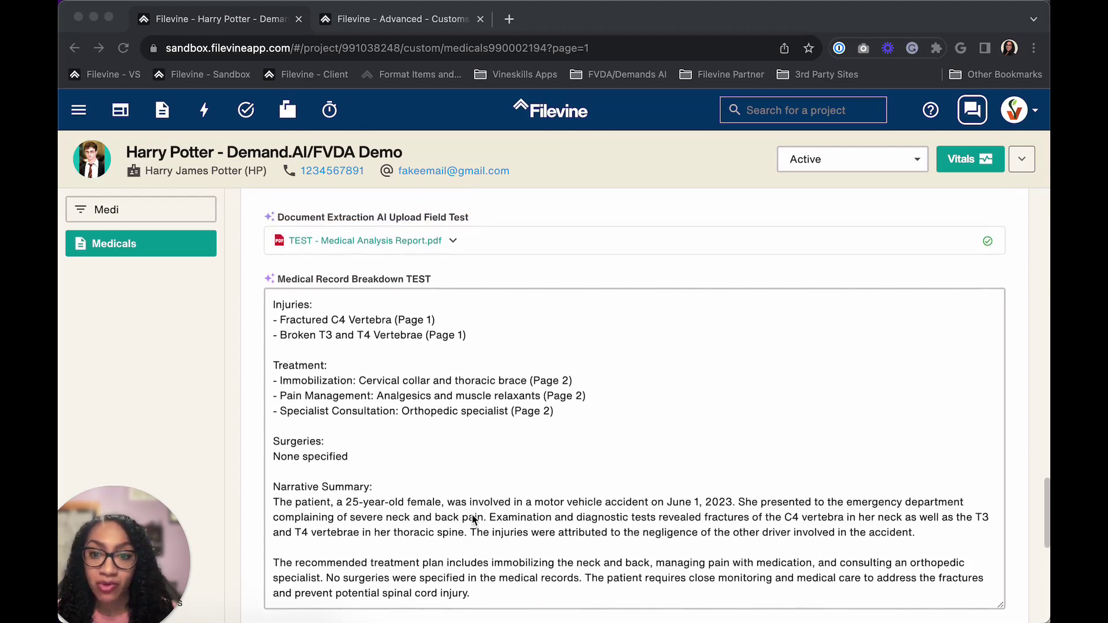
pyautogui.scroll(-1, 472, 519)
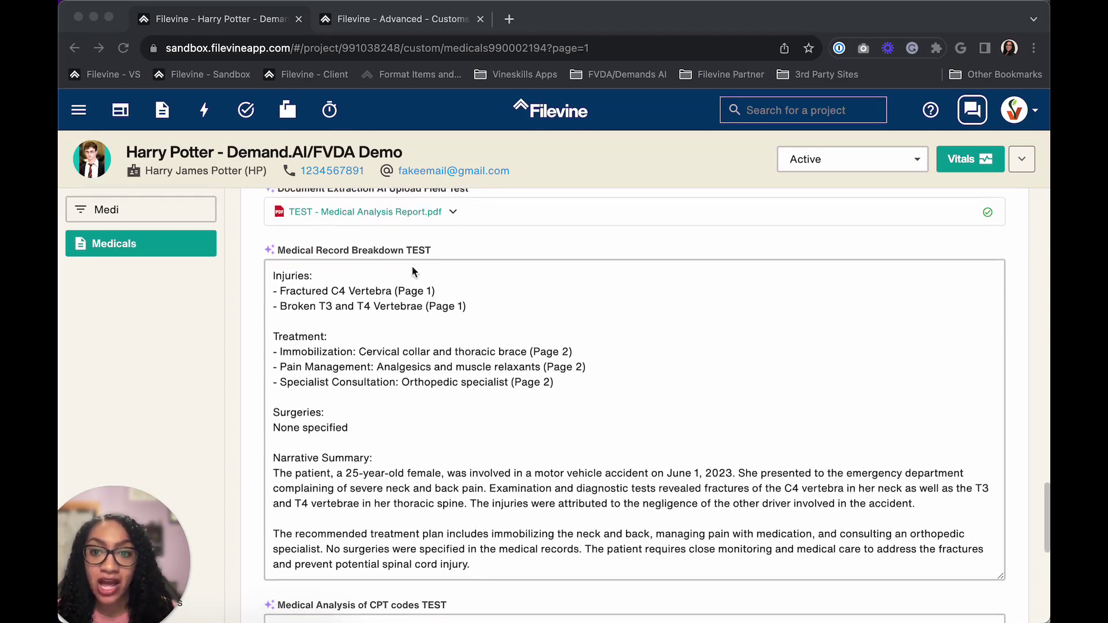
pyautogui.scroll(-1, 346, 294)
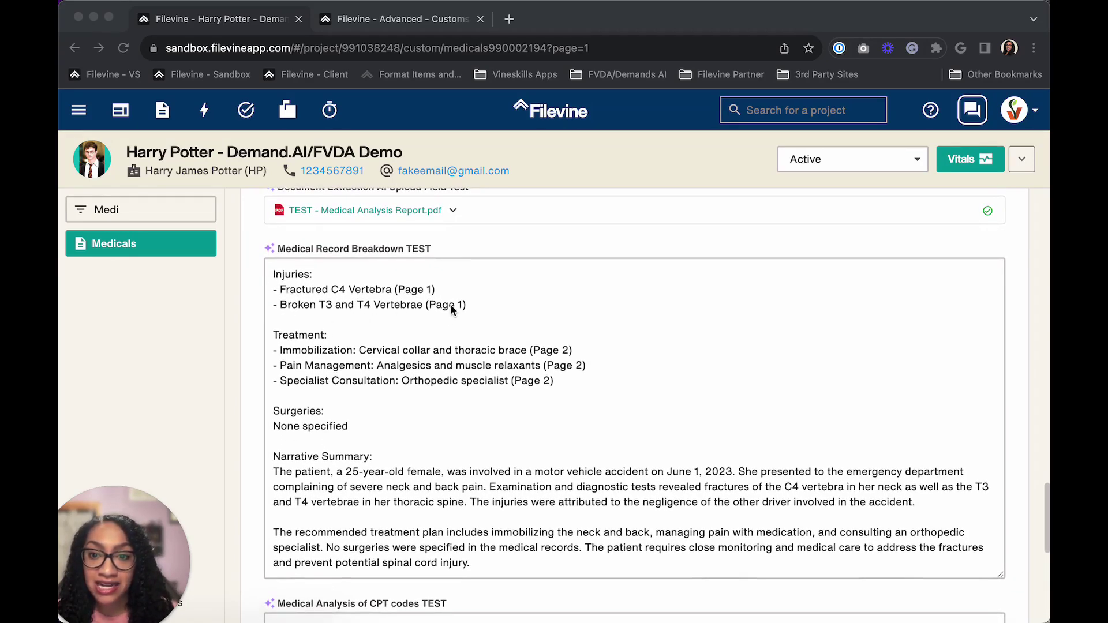
pyautogui.scroll(-1, 453, 309)
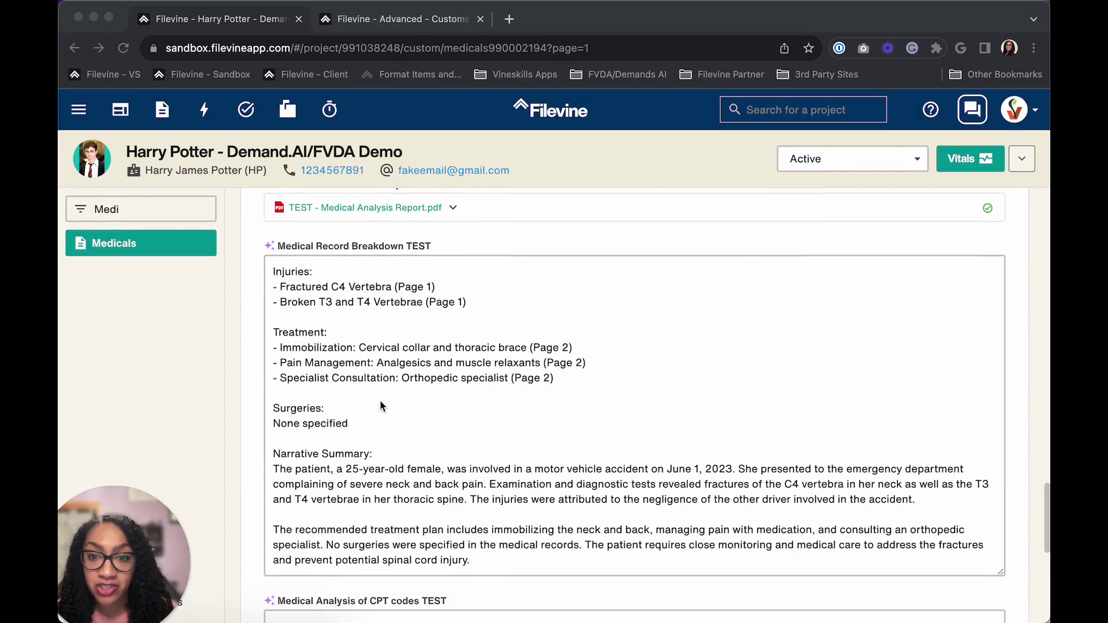
pyautogui.click(556, 350)
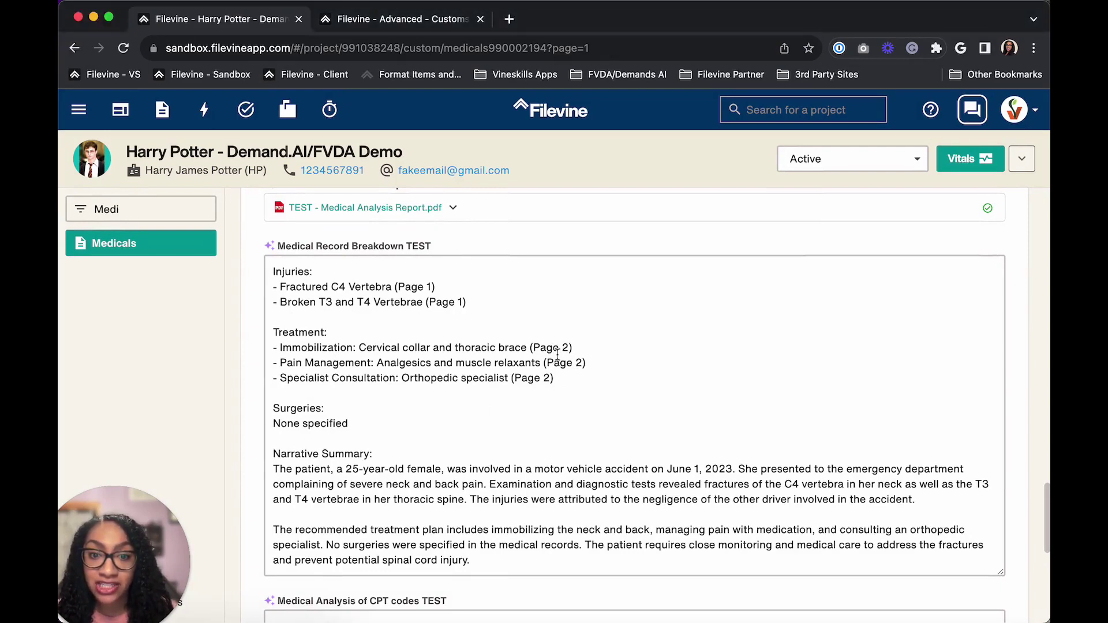
pyautogui.click(557, 353)
pyautogui.click(542, 391)
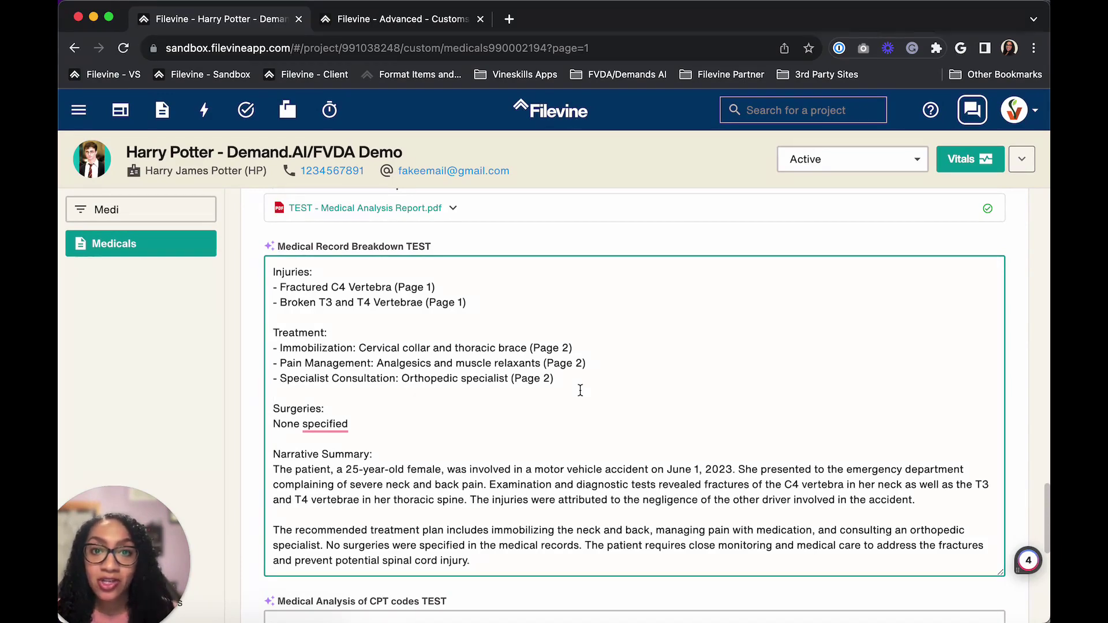
pyautogui.scroll(-2, 580, 390)
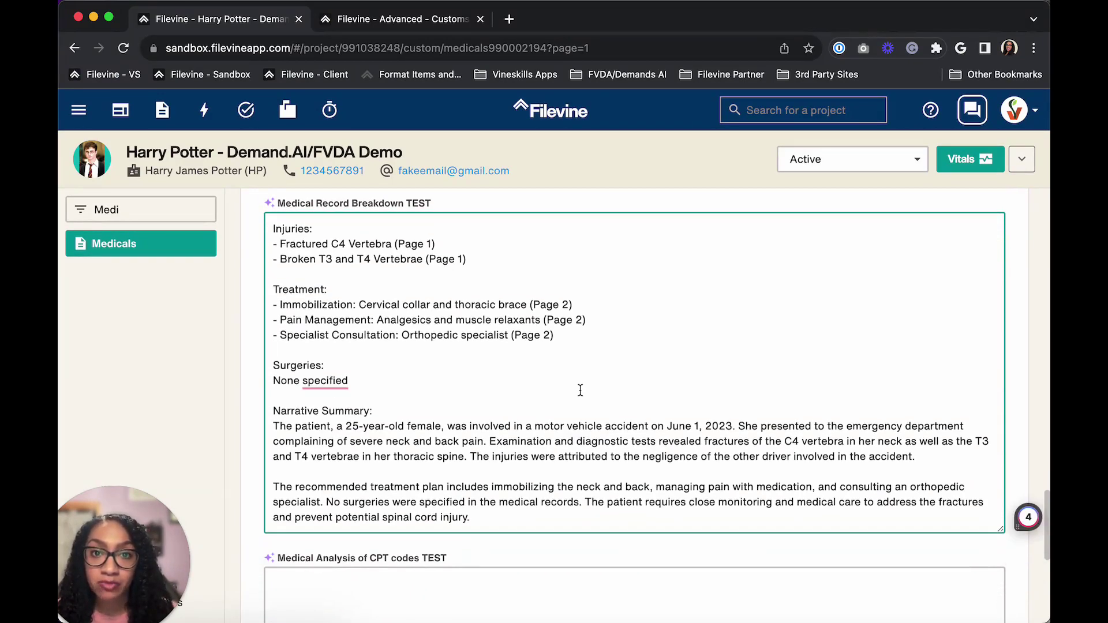
pyautogui.scroll(-1, 580, 391)
pyautogui.scroll(3, 579, 391)
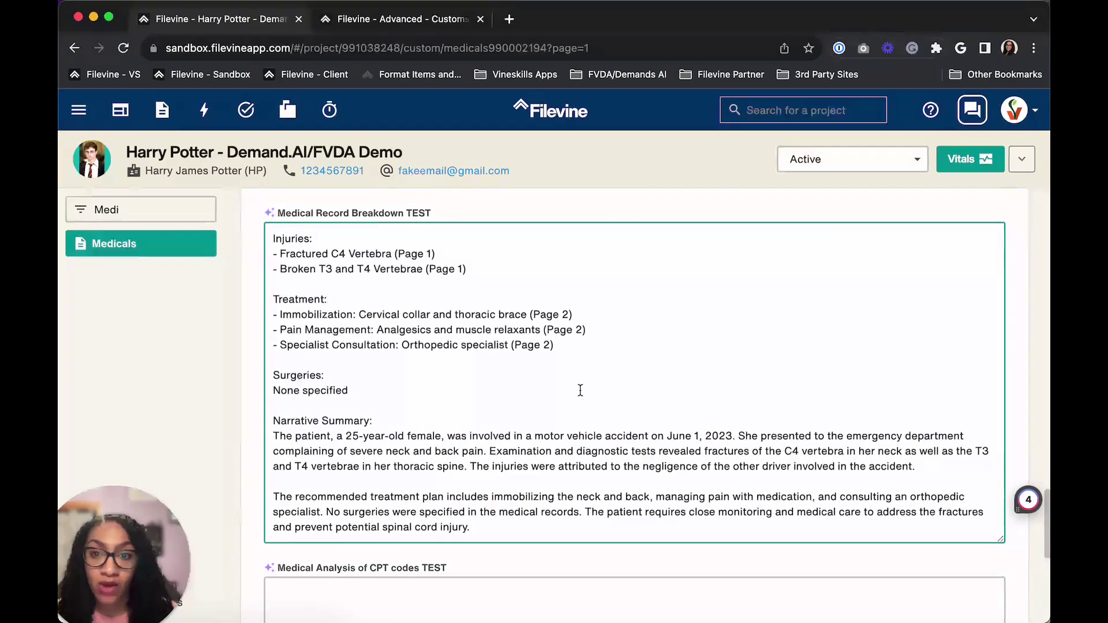
pyautogui.scroll(1, 580, 390)
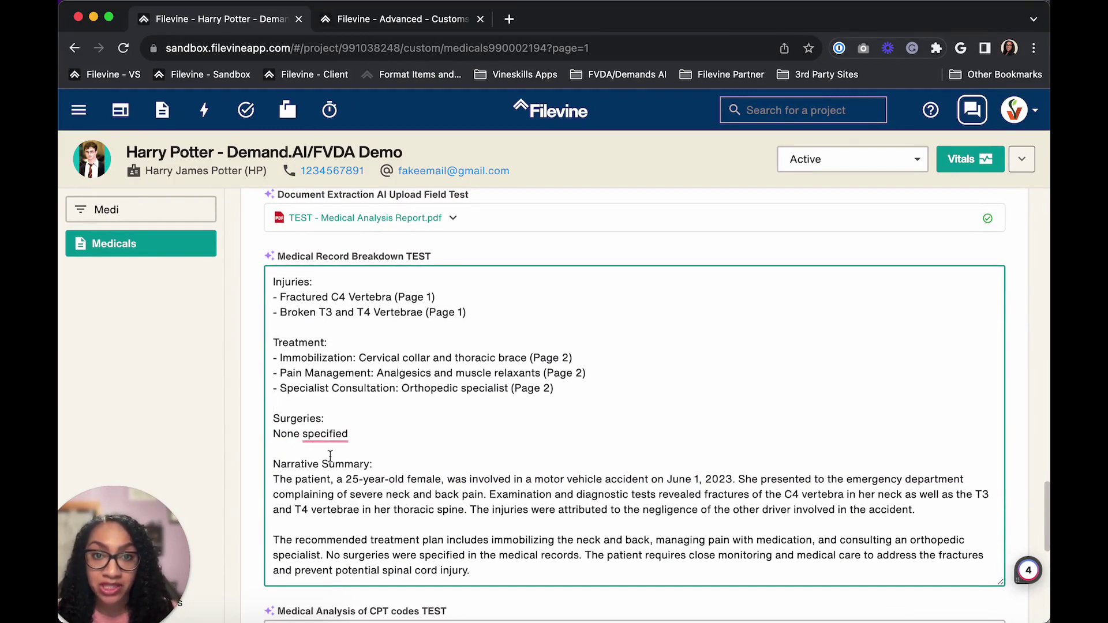
pyautogui.scroll(1, 345, 465)
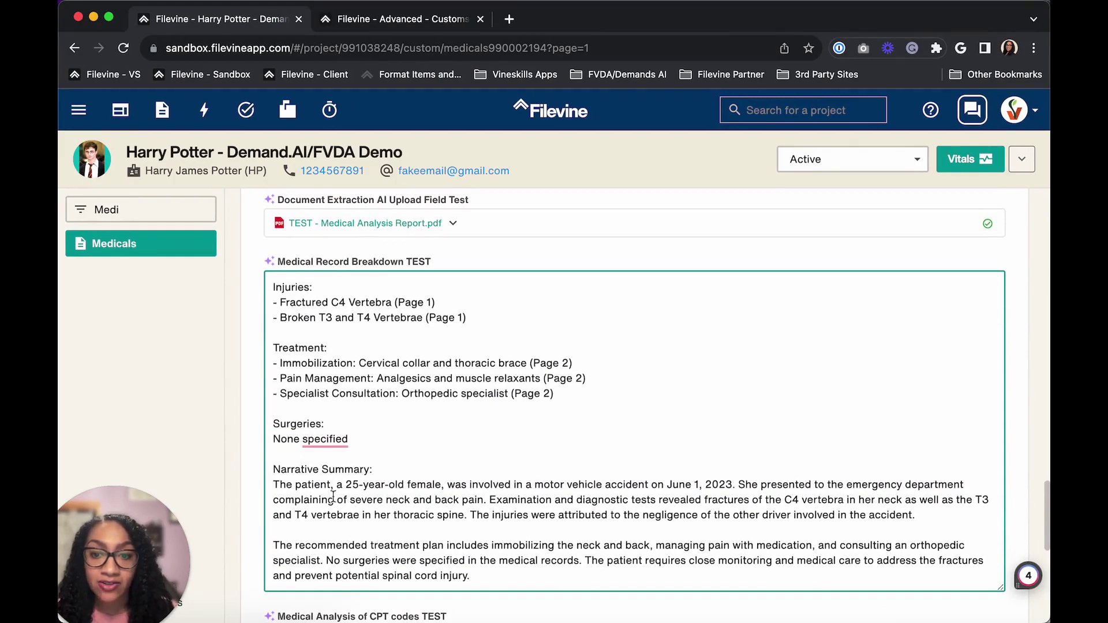